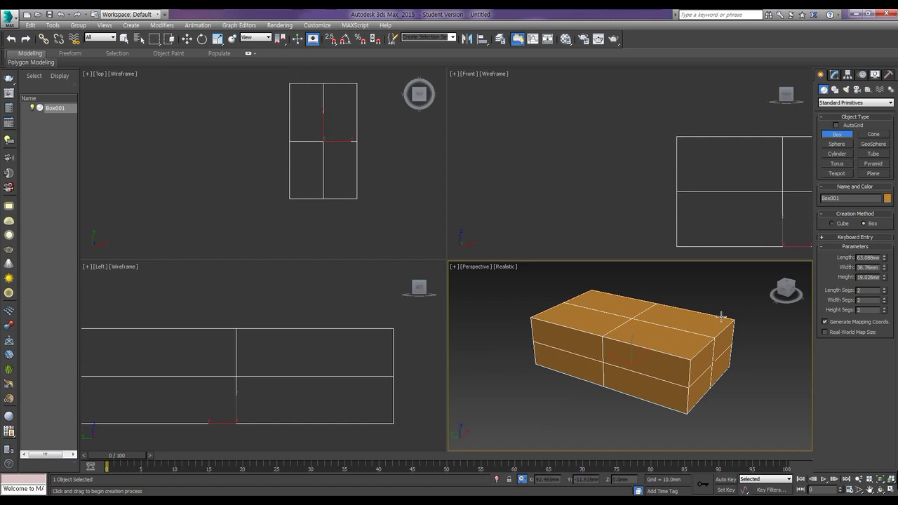
- Set the box's length to 60 mm, width to 44 mm and height to 24 mm
{"action": "double_click", "coordinate": [867, 257]}
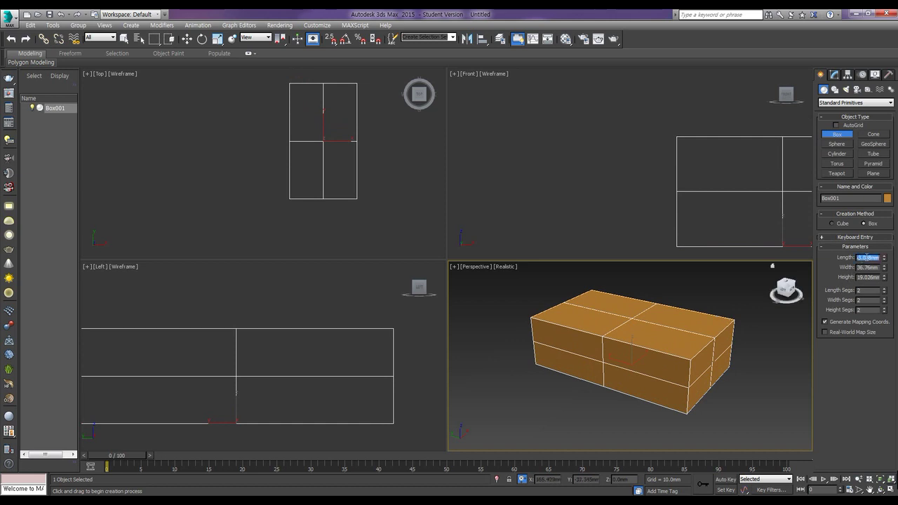
{"action": "type", "text": "60"}
{"action": "key", "text": "Tab"}
{"action": "type", "text": "44"}
{"action": "key", "text": "Tab"}
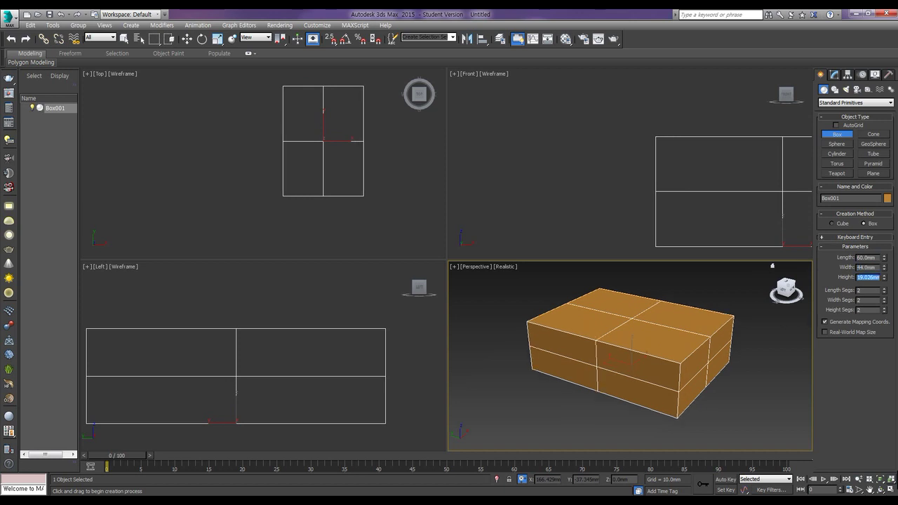
{"action": "type", "text": "24"}
{"action": "key", "text": "Tab"}
- Reduce the box's length, width and height segments to 1 each
{"action": "type", "text": "1"}
{"action": "key", "text": "Tab"}
{"action": "type", "text": "1"}
{"action": "key", "text": "Tab"}
{"action": "type", "text": "1"}
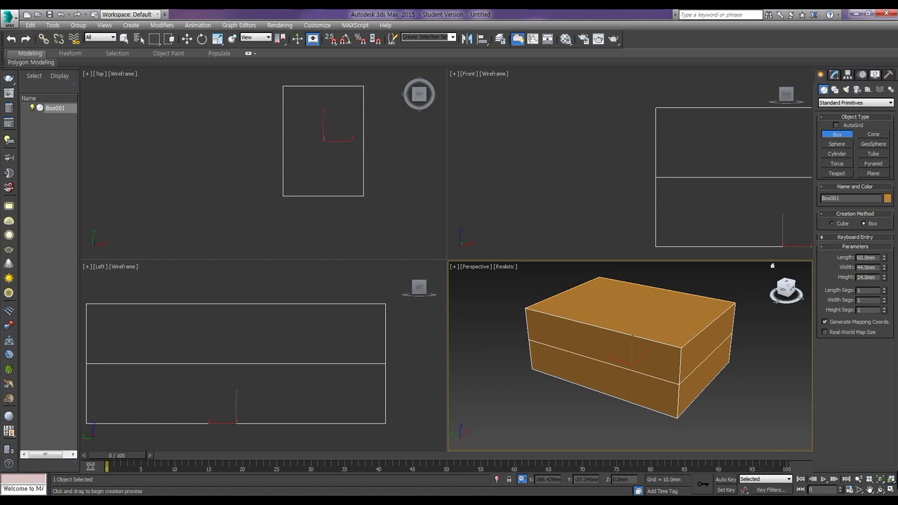
{"action": "key", "text": "Return"}
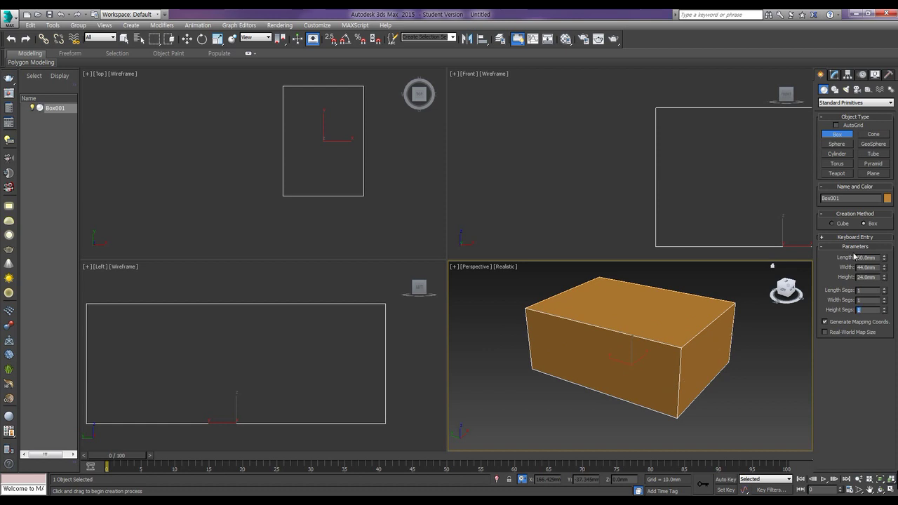
- Convert the box to an Editable Poly object
{"action": "key", "text": "w"}
{"action": "mouse_move", "coordinate": [673, 344]}
{"action": "middle_mouse_down", "text": "alt"}
{"action": "mouse_move", "coordinate": [661, 354]}
{"action": "mouse_move", "coordinate": [670, 347]}
{"action": "middle_mouse_up", "text": "alt"}
{"action": "right_click", "coordinate": [670, 347]}
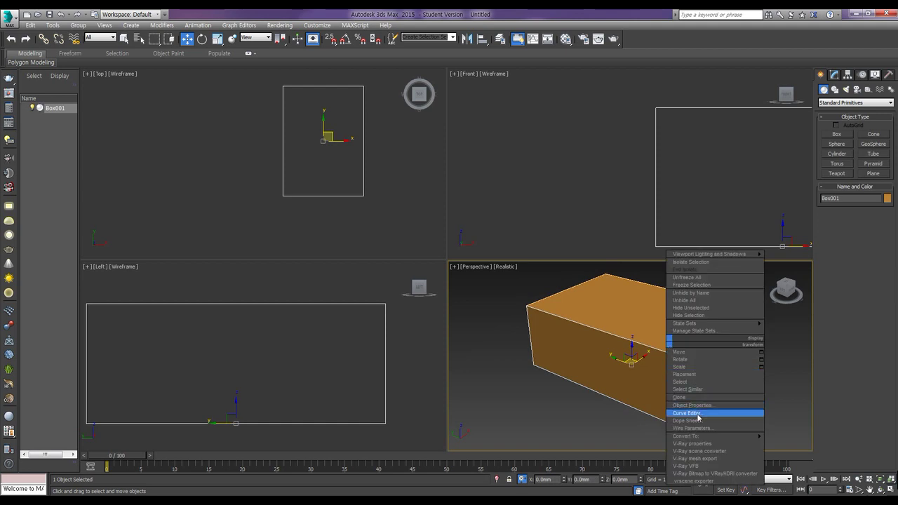
{"action": "mouse_move", "coordinate": [763, 439]}
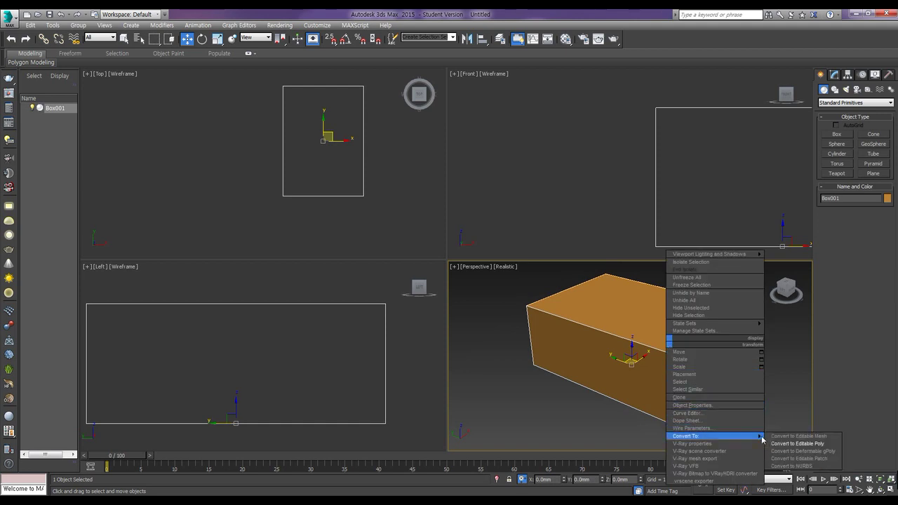
{"action": "left_click", "coordinate": [797, 443]}
{"action": "middle_click_drag", "start_coordinate": [738, 377], "coordinate": [716, 345], "text": "alt"}
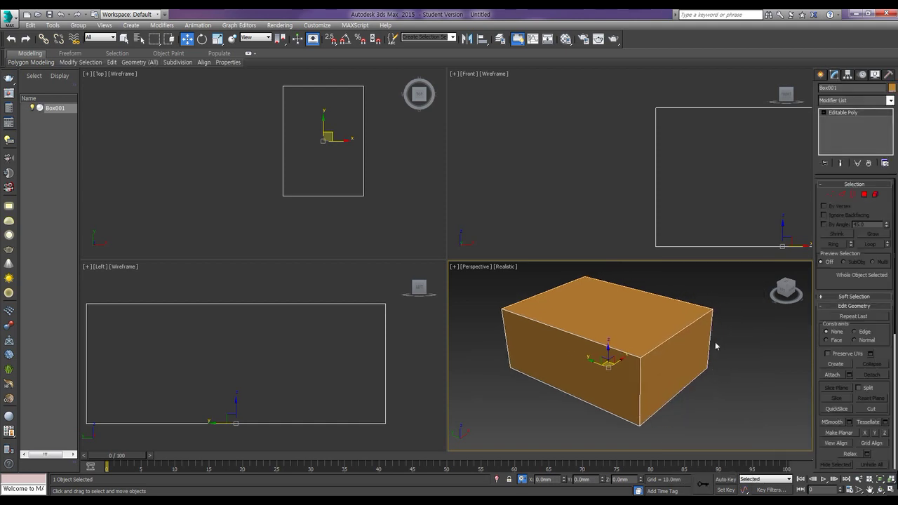
- Chamfer the box's two top front corner vertices together, cutting a large triangular facet at each corner without letting the facets meet
{"action": "left_click", "coordinate": [831, 195]}
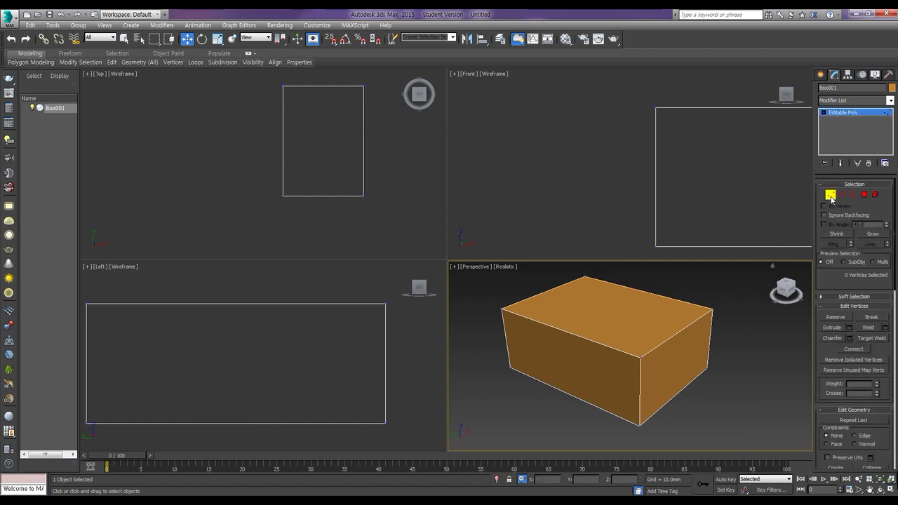
{"action": "left_click", "coordinate": [640, 356]}
{"action": "left_click", "coordinate": [713, 309], "text": "ctrl"}
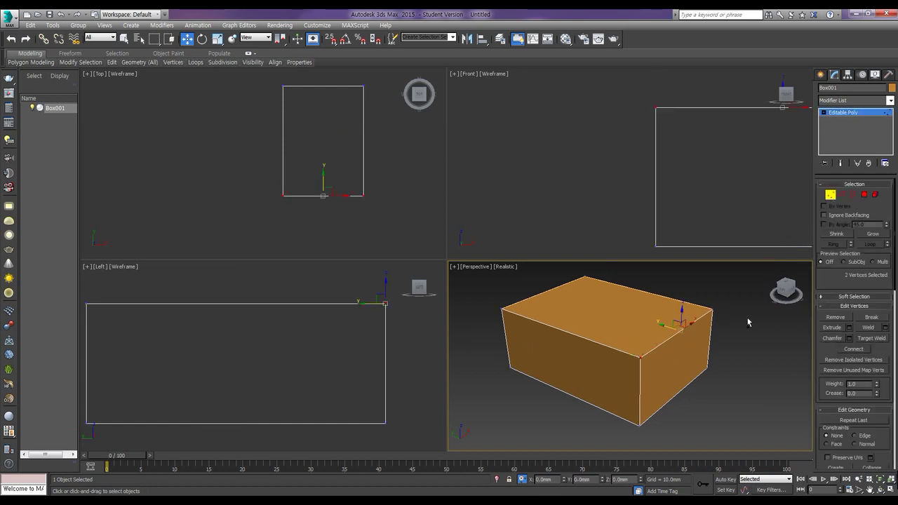
{"action": "middle_click_drag", "start_coordinate": [727, 345], "coordinate": [693, 371], "text": "alt"}
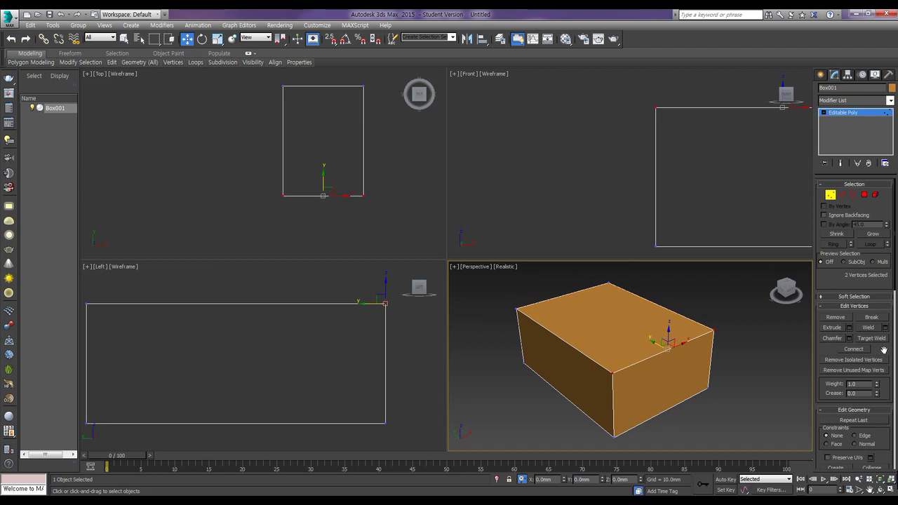
{"action": "scroll", "coordinate": [884, 349], "scroll_direction": "down", "scroll_amount": 5}
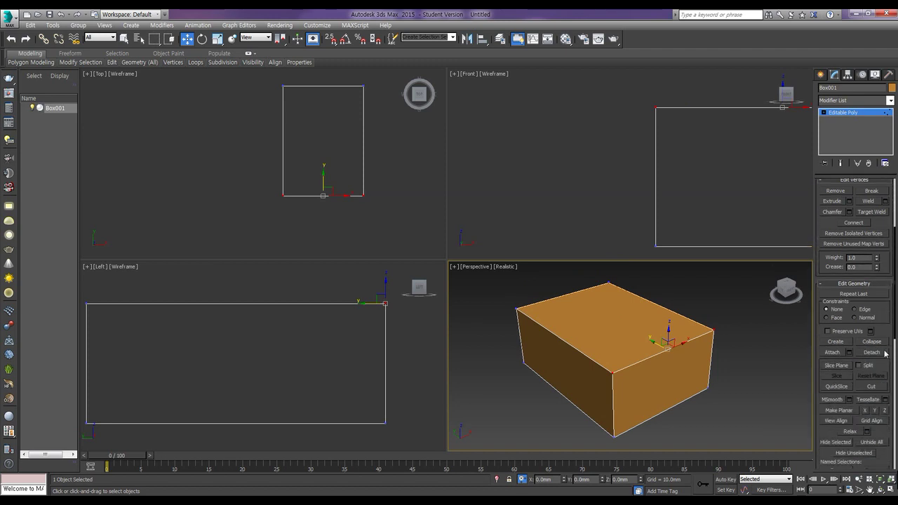
{"action": "scroll", "coordinate": [884, 351], "scroll_direction": "down", "scroll_amount": 3}
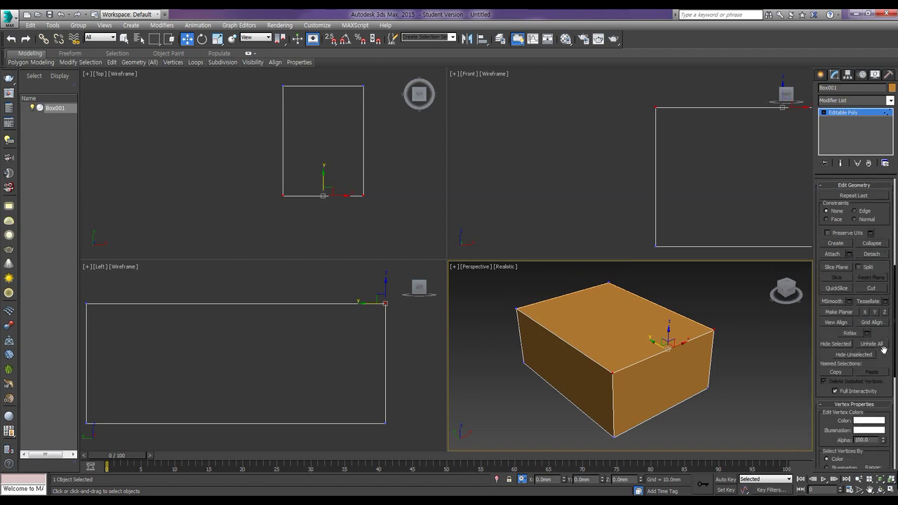
{"action": "scroll", "coordinate": [884, 350], "scroll_direction": "down", "scroll_amount": 7}
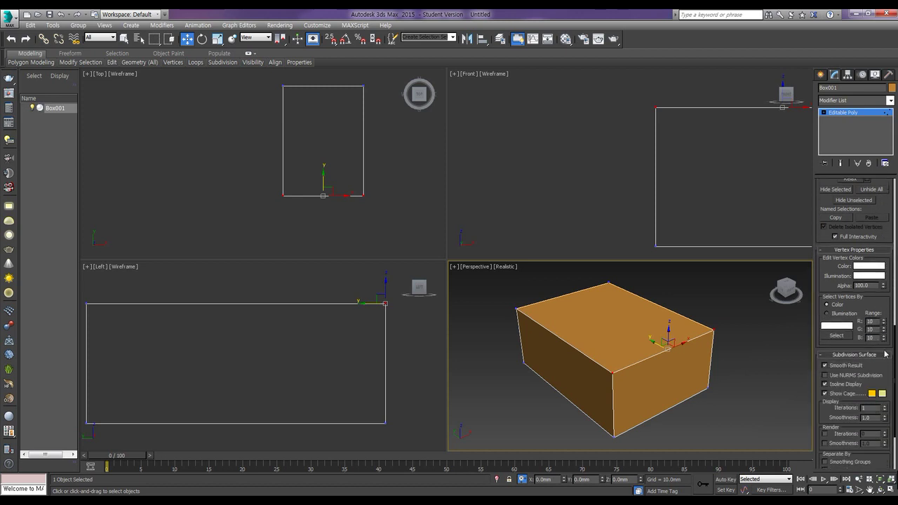
{"action": "scroll", "coordinate": [885, 353], "scroll_direction": "down", "scroll_amount": 1}
{"action": "scroll", "coordinate": [885, 353], "scroll_direction": "up", "scroll_amount": 5}
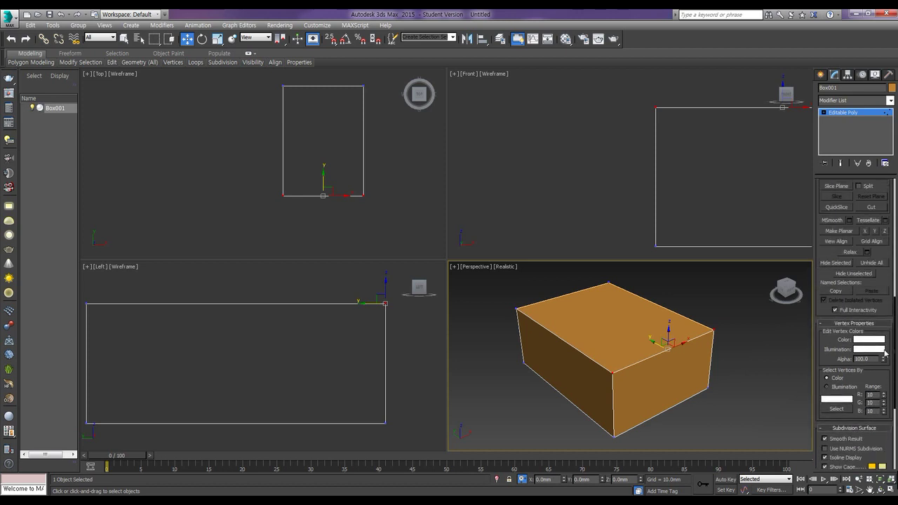
{"action": "scroll", "coordinate": [885, 353], "scroll_direction": "up", "scroll_amount": 6}
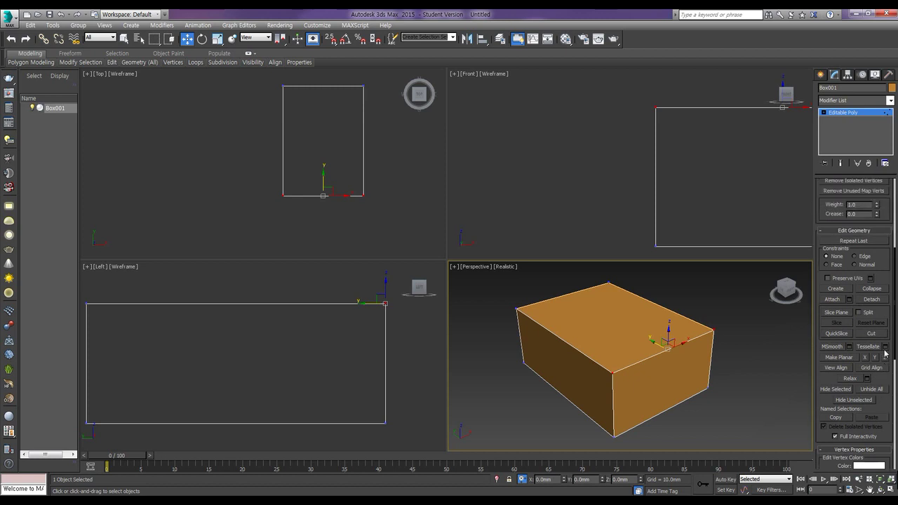
{"action": "scroll", "coordinate": [886, 352], "scroll_direction": "up", "scroll_amount": 6}
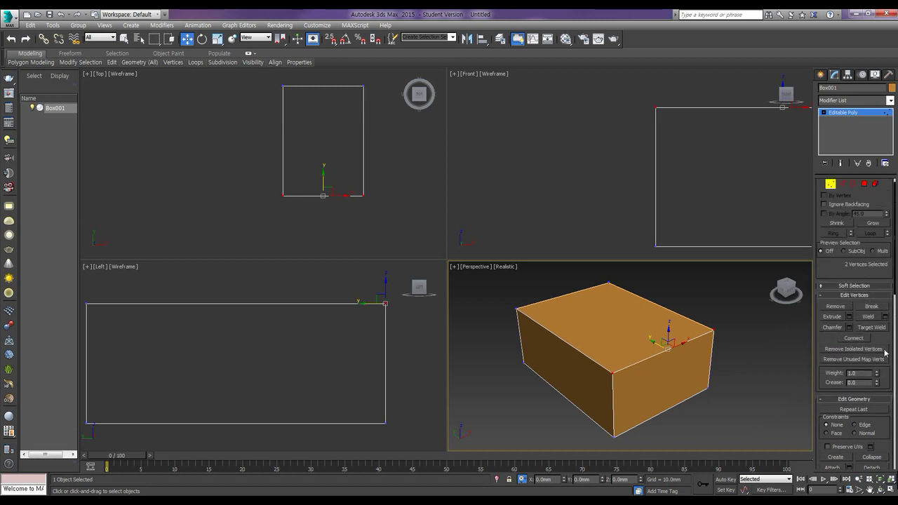
{"action": "left_click", "coordinate": [832, 327]}
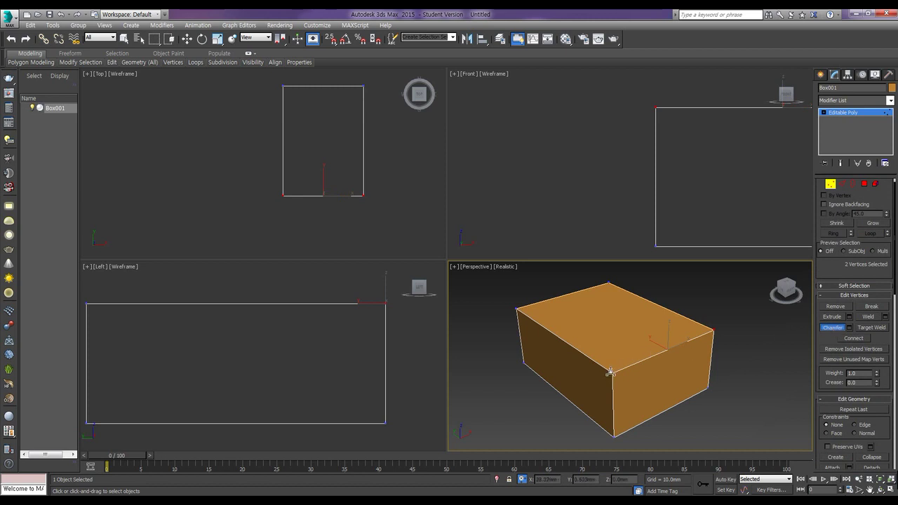
{"action": "left_click_drag", "start_coordinate": [610, 372], "coordinate": [639, 341]}
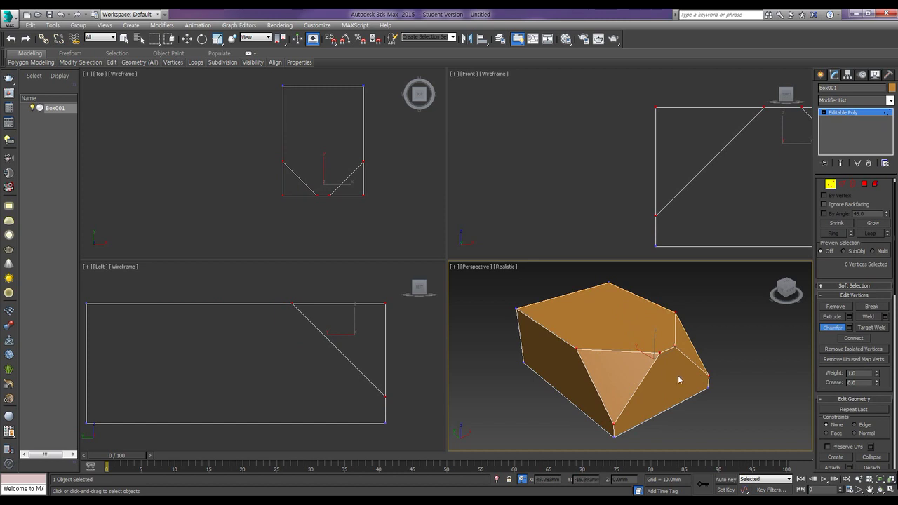
{"action": "left_click", "coordinate": [832, 328]}
{"action": "left_click", "coordinate": [763, 369]}
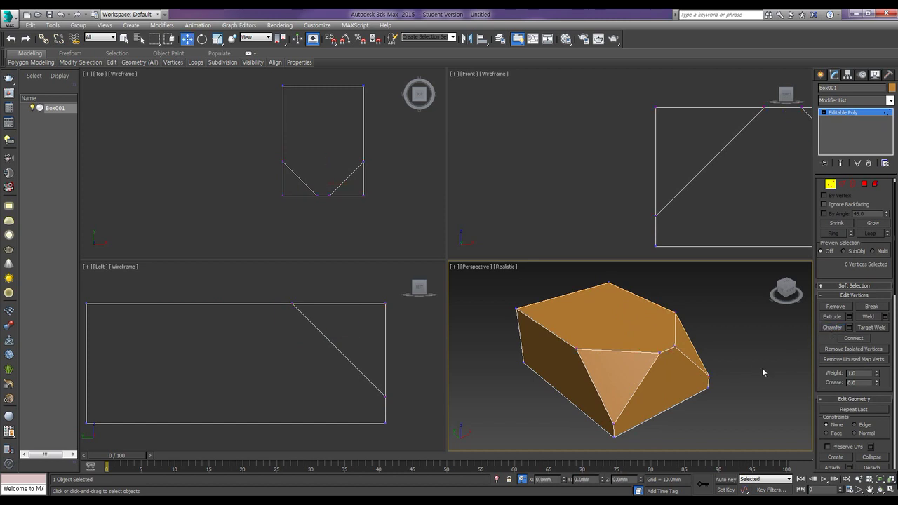
- With 2.5D snapping on, move the left chamfer's vertex on the top side edge along Y to the back left corner
{"action": "left_click", "coordinate": [576, 350]}
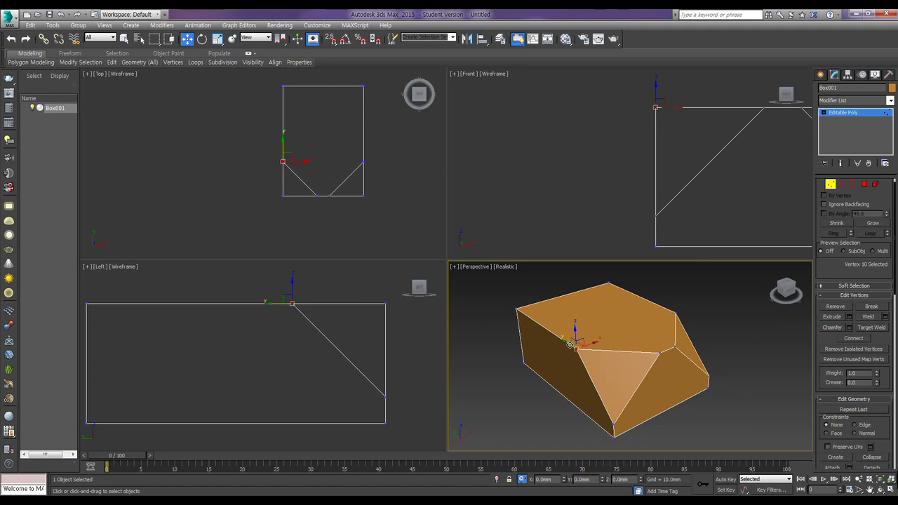
{"action": "left_click", "coordinate": [329, 39]}
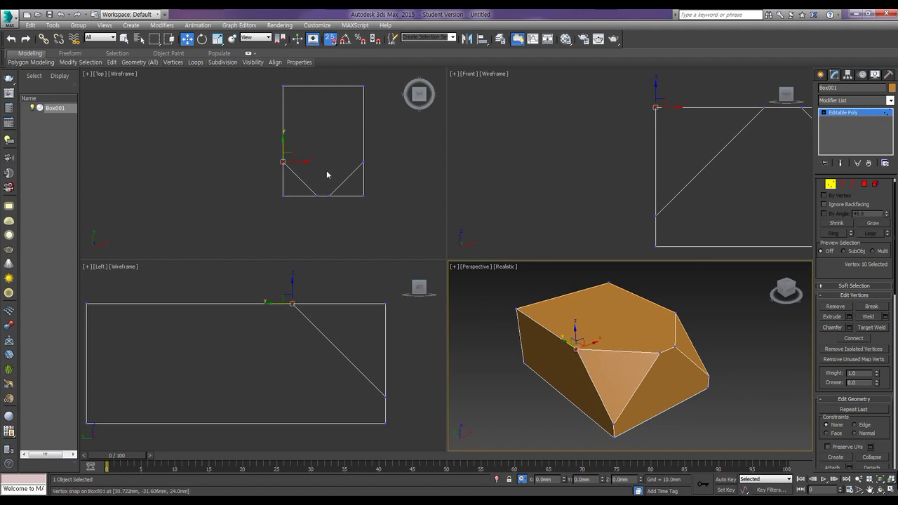
{"action": "right_click", "coordinate": [296, 164]}
{"action": "left_click_drag", "start_coordinate": [286, 156], "coordinate": [283, 87]}
{"action": "left_click", "coordinate": [523, 480]}
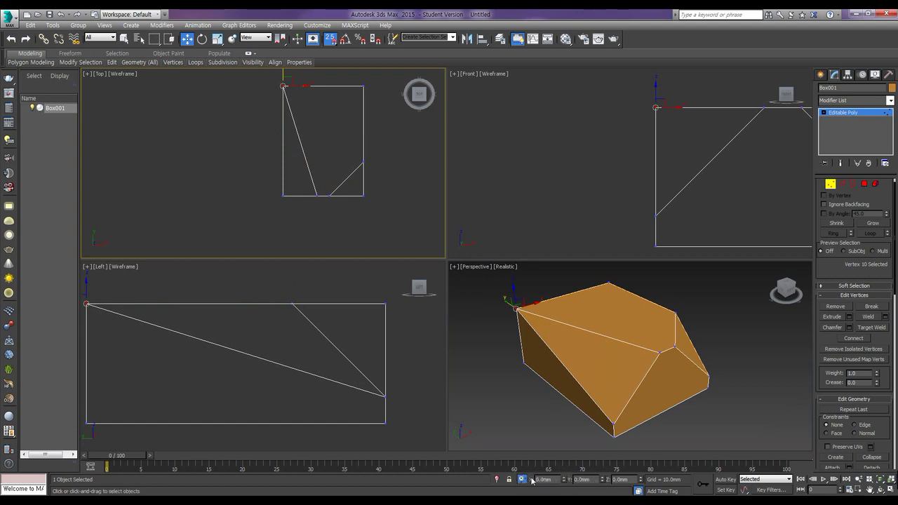
{"action": "left_click", "coordinate": [522, 481]}
{"action": "middle_click_drag", "start_coordinate": [296, 104], "coordinate": [285, 140]}
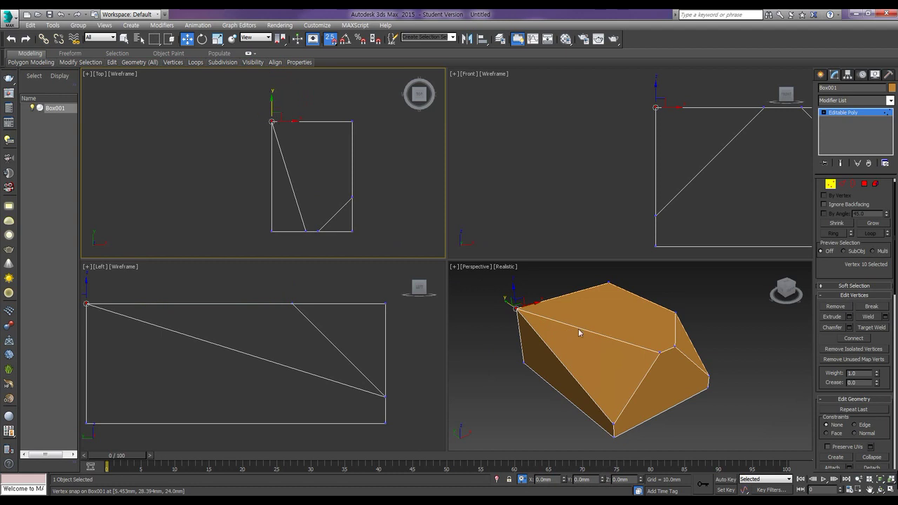
- Offset the vertex snapped to the back left corner by -20 mm in Y
{"action": "left_click", "coordinate": [582, 479]}
{"action": "key", "text": "BackSpace"}
{"action": "type", "text": "-20"}
{"action": "key", "text": "Return"}
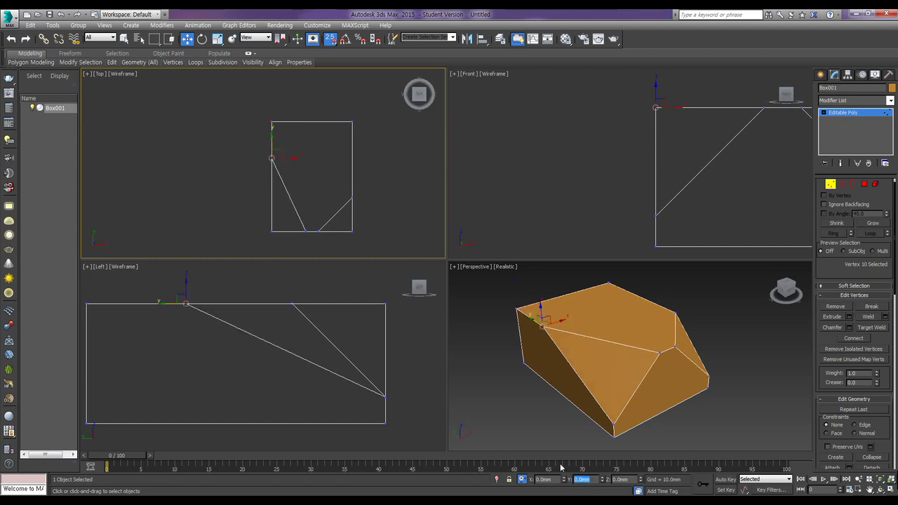
- Snap the left chamfer's vertex on the vertical front edge straight down to the bottom corner
{"action": "left_click", "coordinate": [613, 423]}
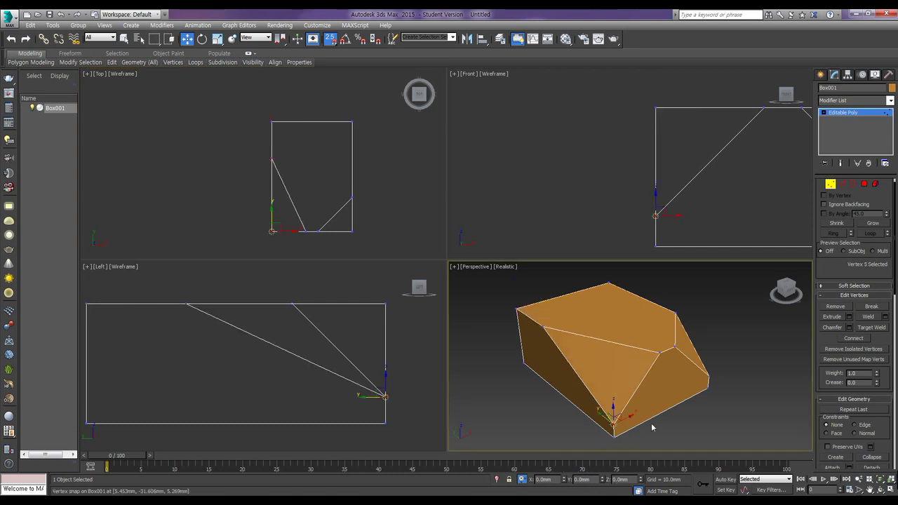
{"action": "left_click", "coordinate": [653, 203]}
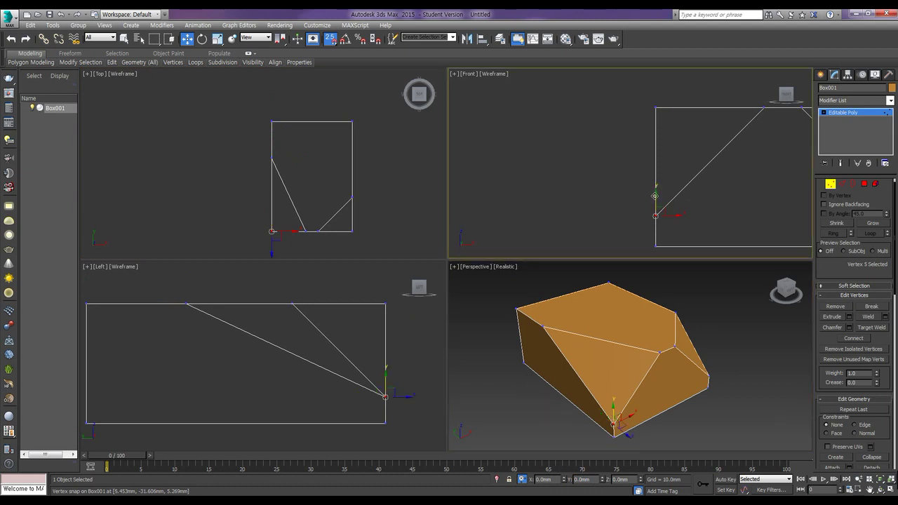
{"action": "left_click_drag", "start_coordinate": [655, 196], "coordinate": [660, 237]}
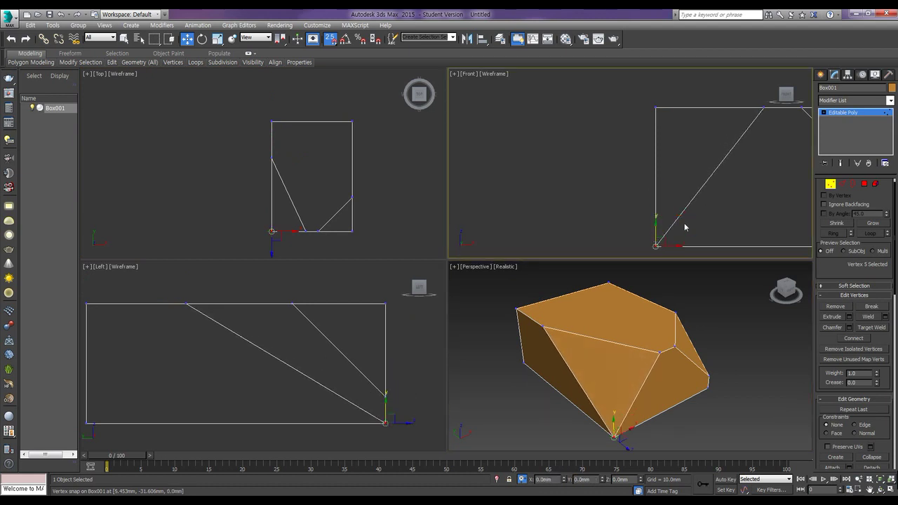
{"action": "middle_click_drag", "start_coordinate": [693, 209], "coordinate": [591, 199]}
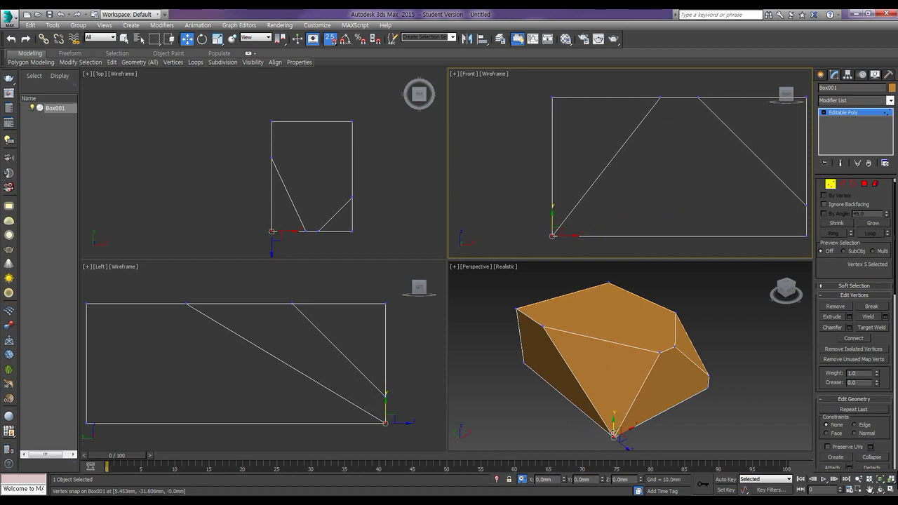
- Raise the vertex at the bottom left front corner by half the box's height with a relative Y offset
{"action": "left_click", "coordinate": [582, 479]}
{"action": "type", "text": "30"}
{"action": "key", "text": "Return"}
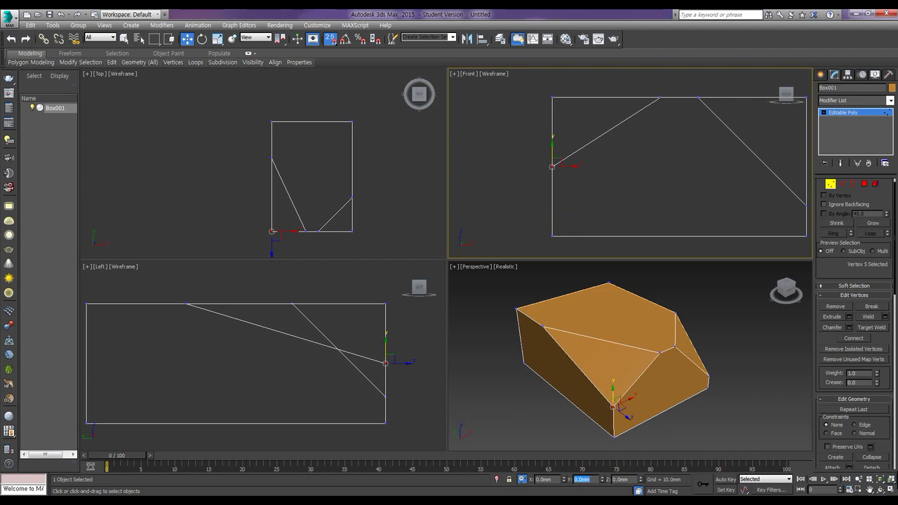
- Snap the right chamfer's vertex on the top front edge along X to the top right front corner
{"action": "middle_click", "coordinate": [686, 363]}
{"action": "left_click", "coordinate": [735, 363]}
{"action": "middle_click_drag", "start_coordinate": [713, 372], "coordinate": [638, 374], "text": "alt"}
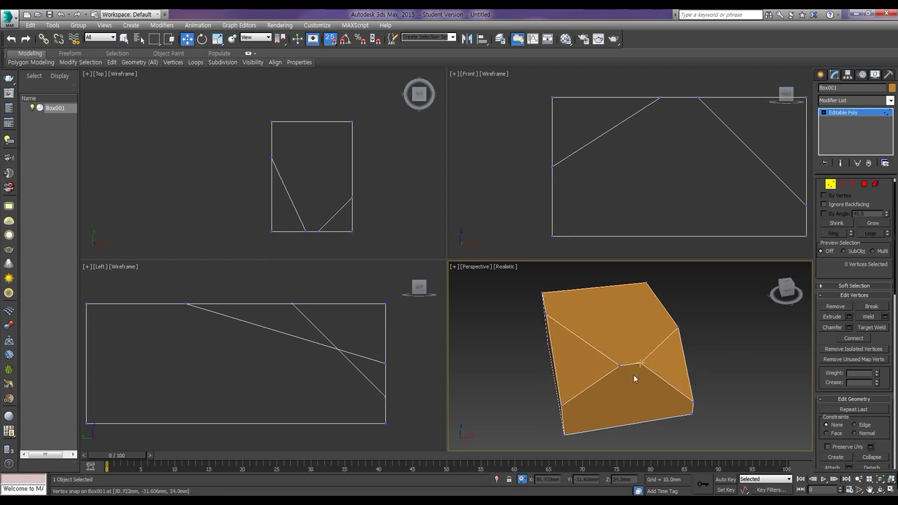
{"action": "left_click", "coordinate": [640, 364]}
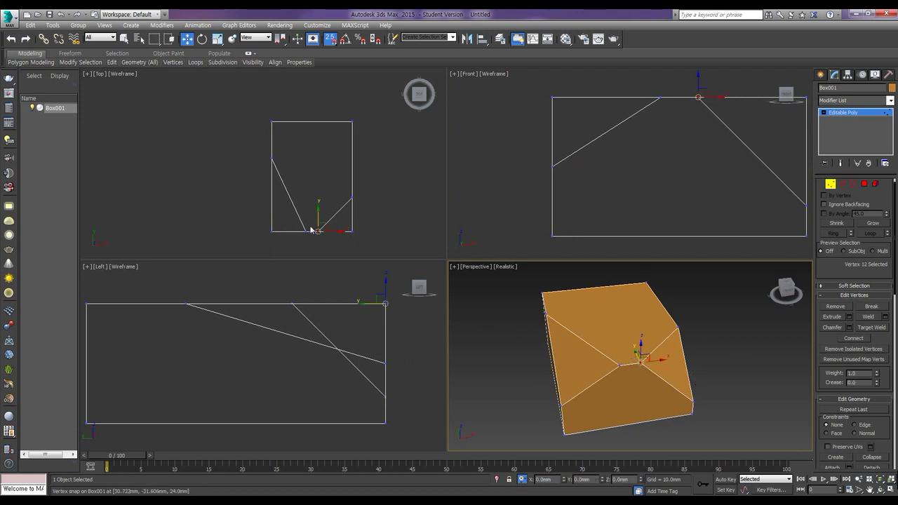
{"action": "left_click", "coordinate": [335, 234]}
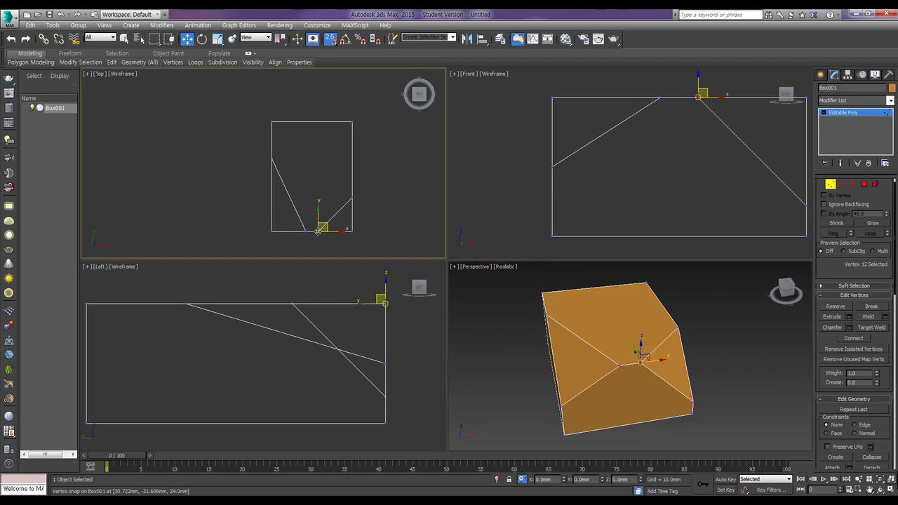
{"action": "left_click_drag", "start_coordinate": [335, 232], "coordinate": [354, 232]}
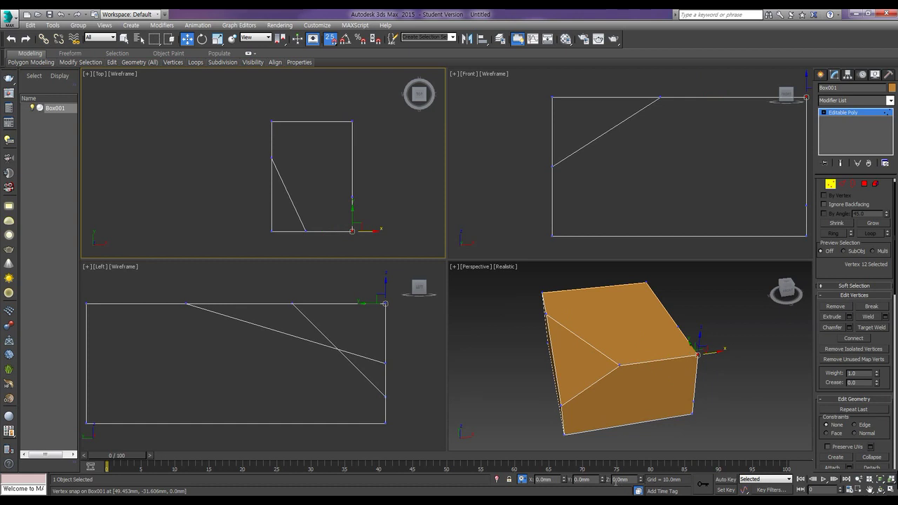
- Offset the vertex snapped to the top right front corner by -18 mm in X
{"action": "double_click", "coordinate": [559, 482]}
{"action": "key", "text": "BackSpace"}
{"action": "type", "text": "-18"}
{"action": "key", "text": "Return"}
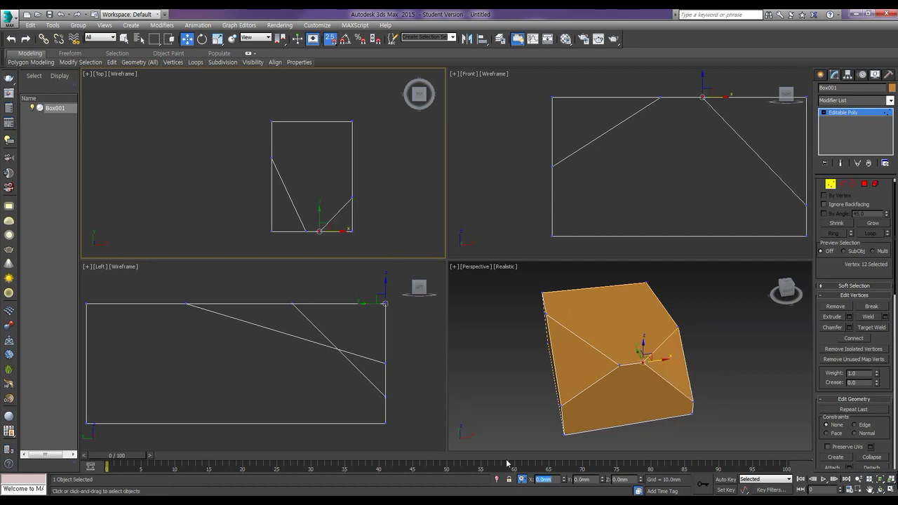
{"action": "left_click", "coordinate": [715, 399]}
{"action": "left_click", "coordinate": [692, 401]}
{"action": "left_click", "coordinate": [876, 328]}
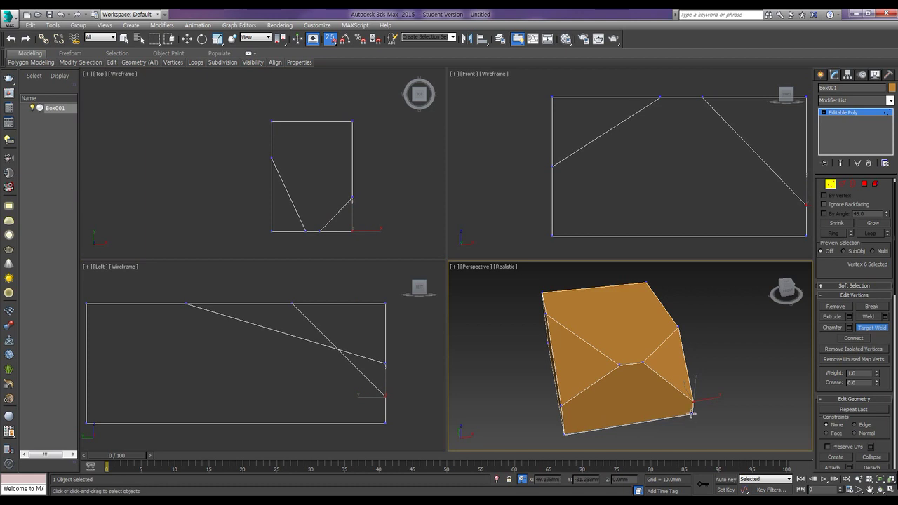
{"action": "scroll", "coordinate": [690, 414], "scroll_direction": "up", "scroll_amount": 3}
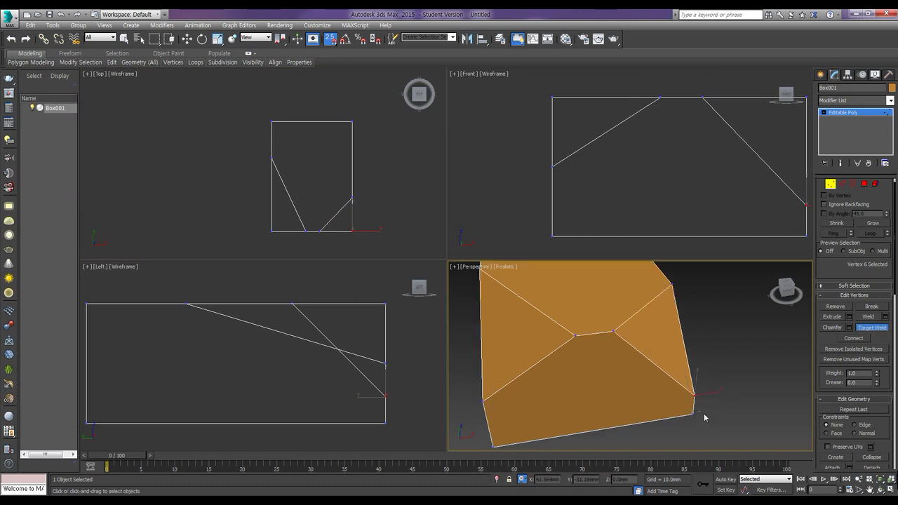
{"action": "left_click", "coordinate": [693, 415]}
{"action": "scroll", "coordinate": [693, 419], "scroll_direction": "up", "scroll_amount": 3}
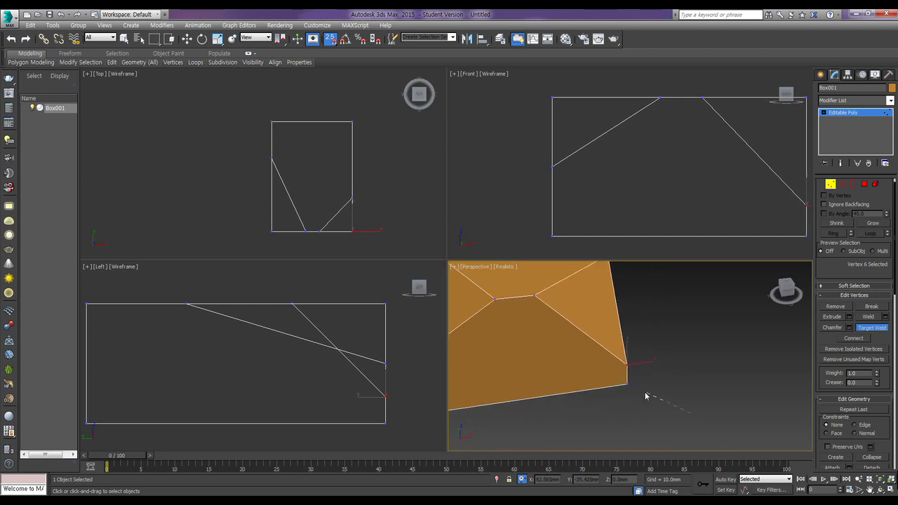
{"action": "key", "text": "w"}
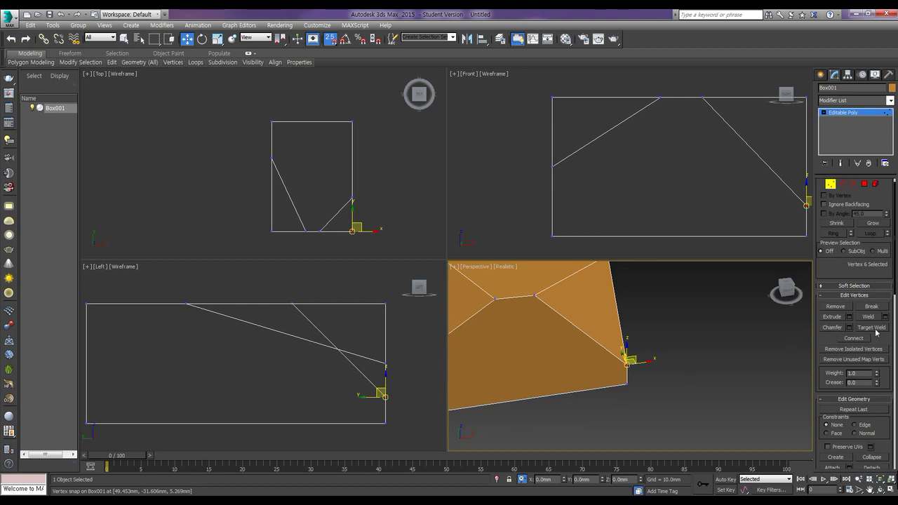
- Target-weld the right chamfer's vertex on the vertical front edge onto the bottom right front corner vertex
{"action": "left_click", "coordinate": [871, 328]}
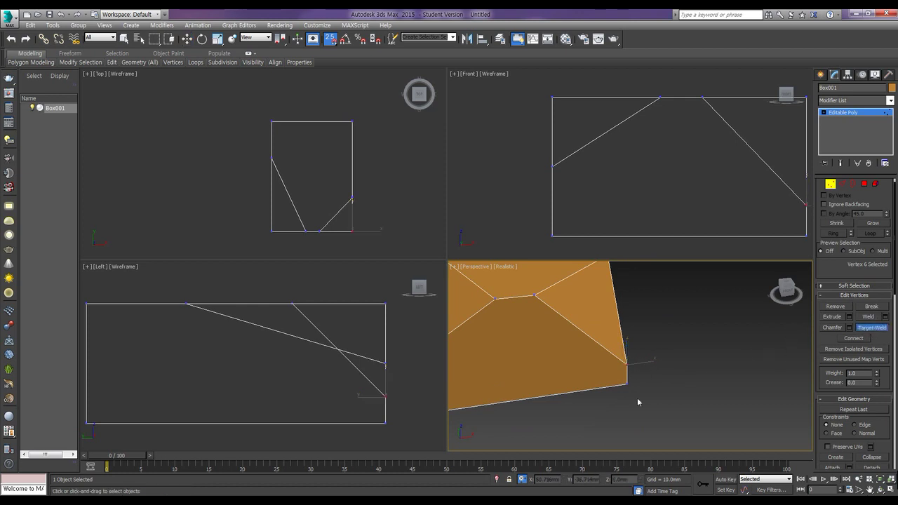
{"action": "left_click", "coordinate": [627, 384]}
{"action": "left_click", "coordinate": [625, 364]}
{"action": "key", "text": "ctrl+z"}
{"action": "left_click", "coordinate": [626, 383]}
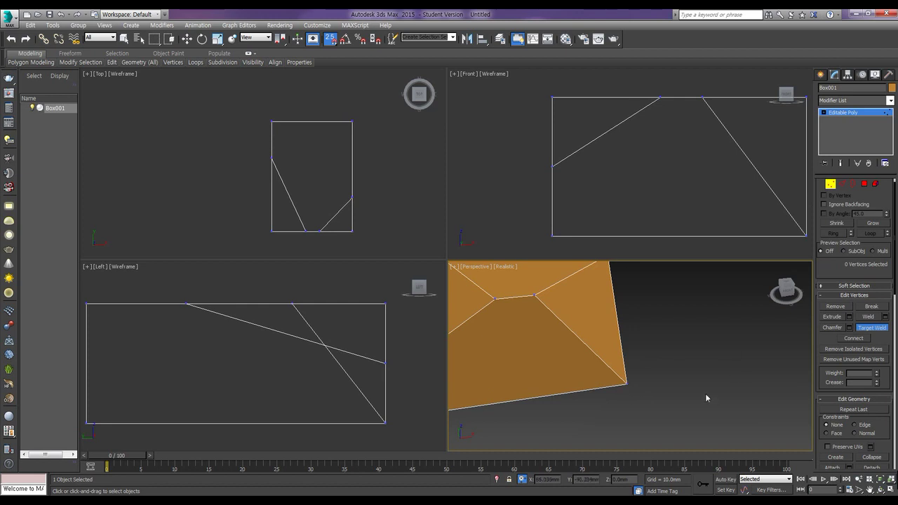
{"action": "left_click", "coordinate": [876, 331]}
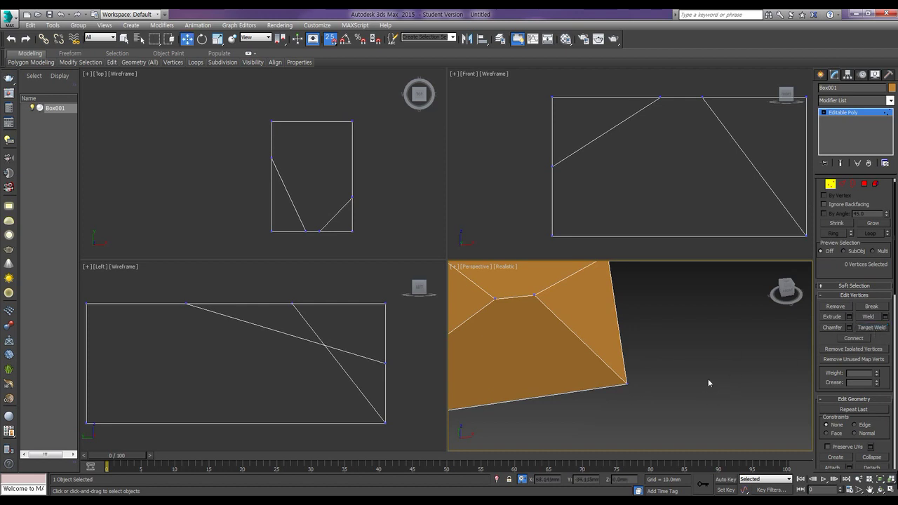
- Snap the right chamfer's vertex on the top right side edge along Y to the top right back corner
{"action": "left_click", "coordinate": [351, 197]}
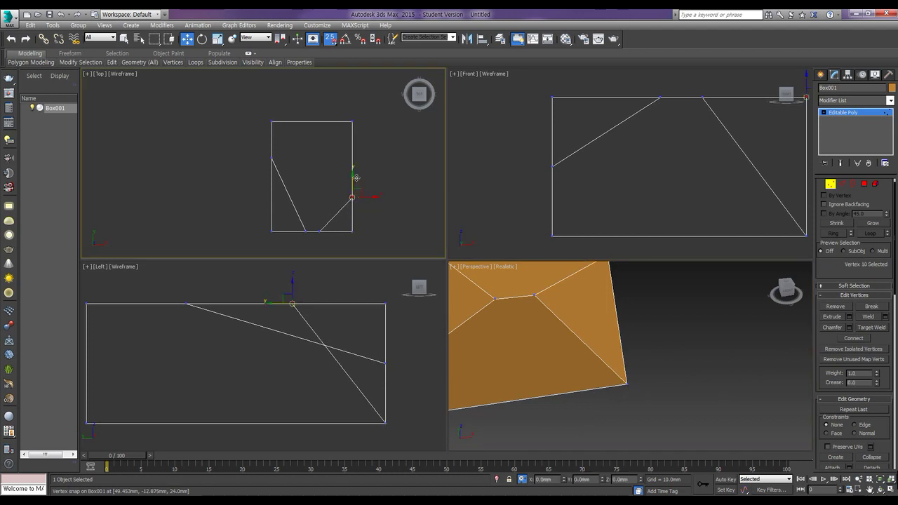
{"action": "left_click", "coordinate": [681, 338]}
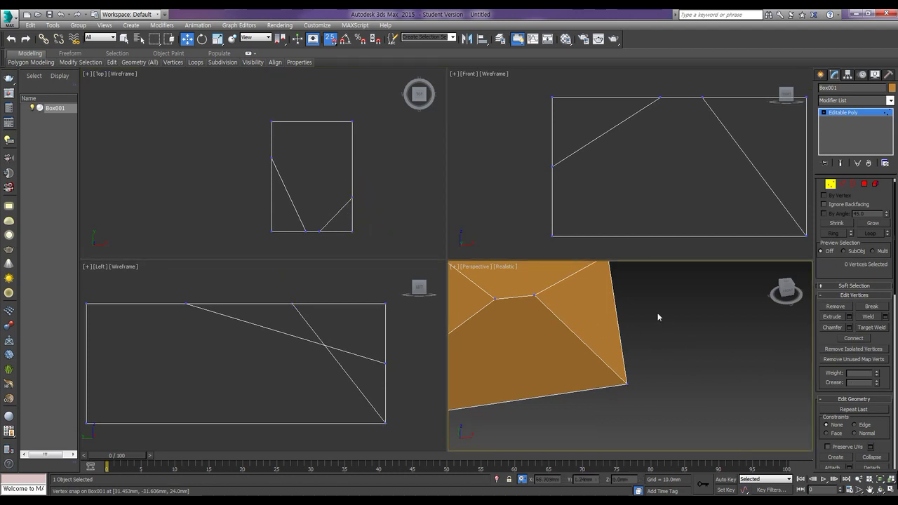
{"action": "middle_click_drag", "start_coordinate": [681, 337], "coordinate": [680, 364]}
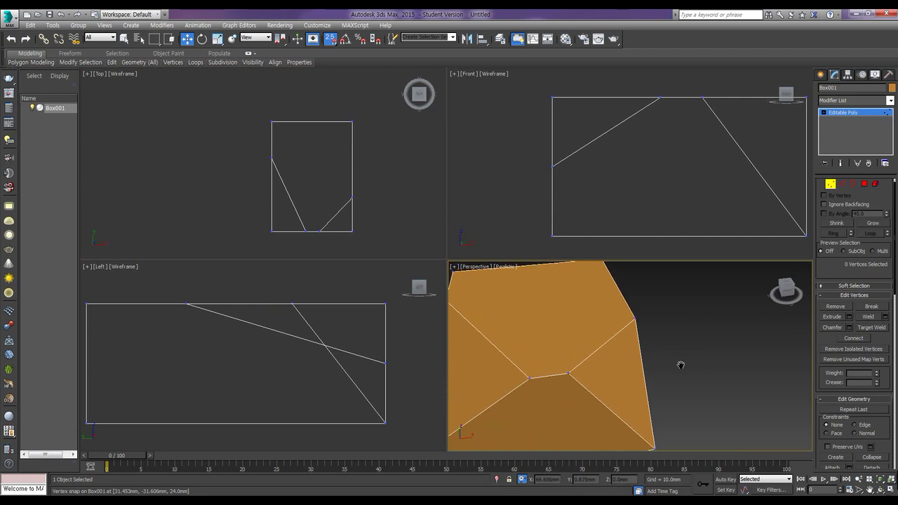
{"action": "left_click", "coordinate": [638, 323]}
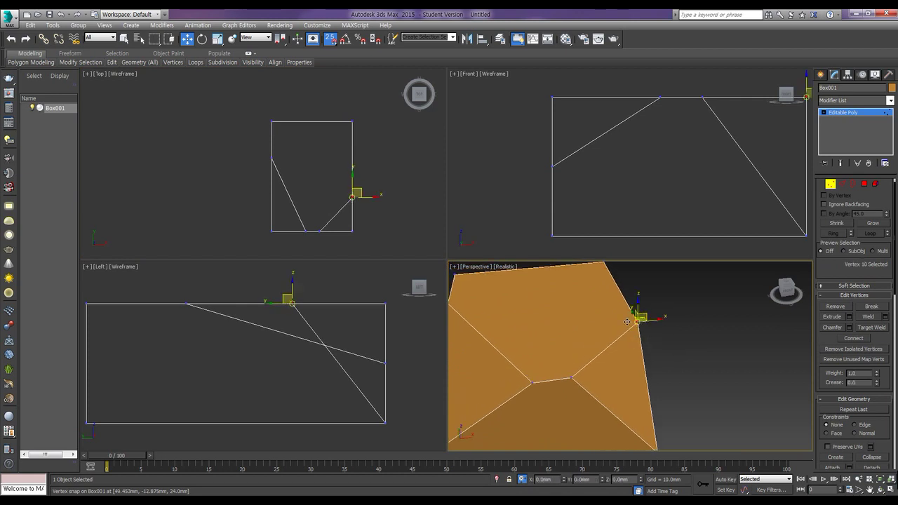
{"action": "left_click", "coordinate": [353, 183]}
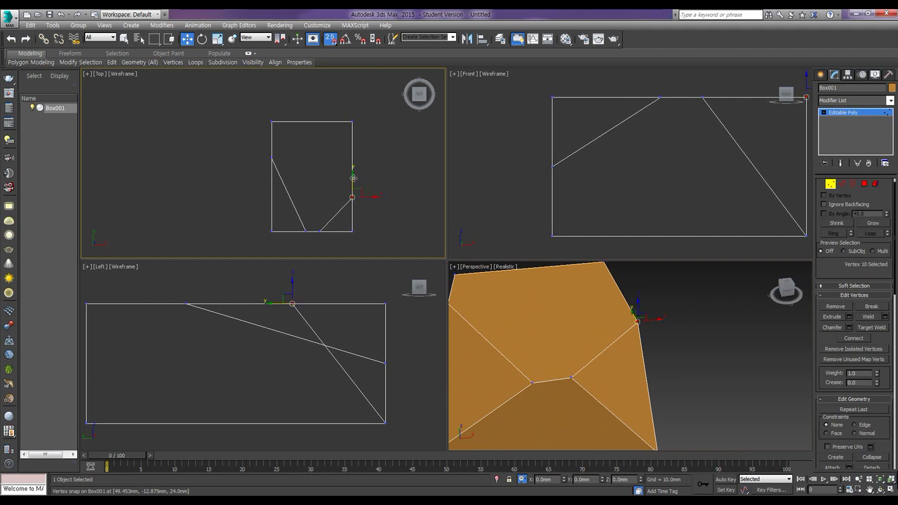
{"action": "left_click_drag", "start_coordinate": [352, 184], "coordinate": [353, 121]}
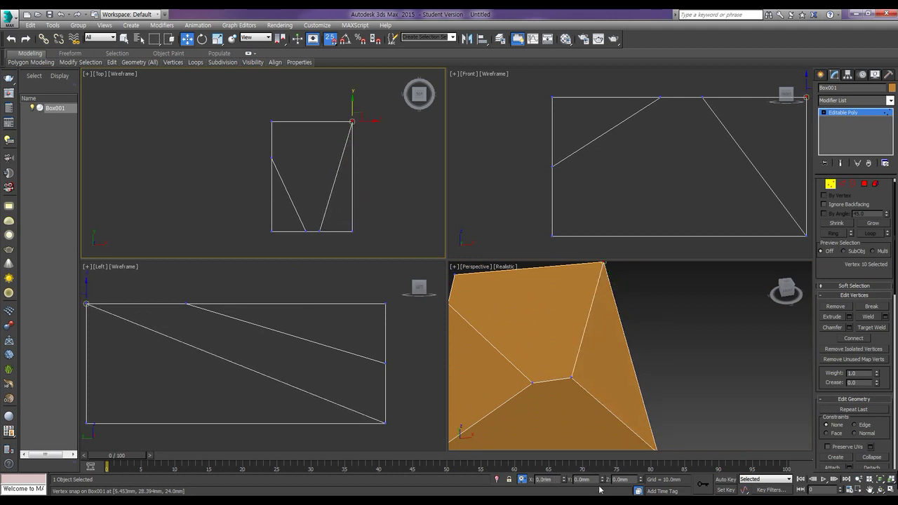
- Offset the vertex snapped to the top right back corner by -50 mm in Y
{"action": "left_click_drag", "start_coordinate": [592, 480], "coordinate": [559, 479]}
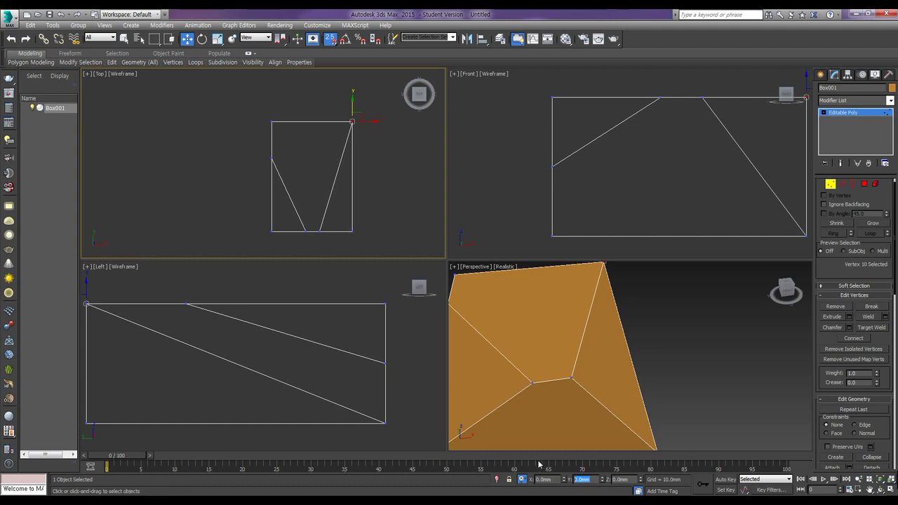
{"action": "key", "text": "BackSpace"}
{"action": "type", "text": "-50"}
{"action": "key", "text": "Return"}
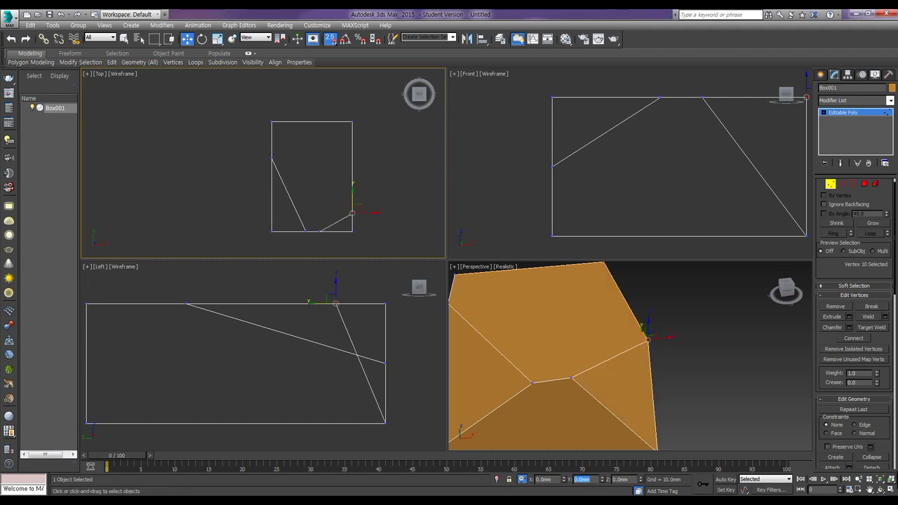
- Target-weld the left of the two chamfer vertices on the top front edge onto the right one
{"action": "middle_click_drag", "start_coordinate": [681, 391], "coordinate": [725, 360], "text": "alt"}
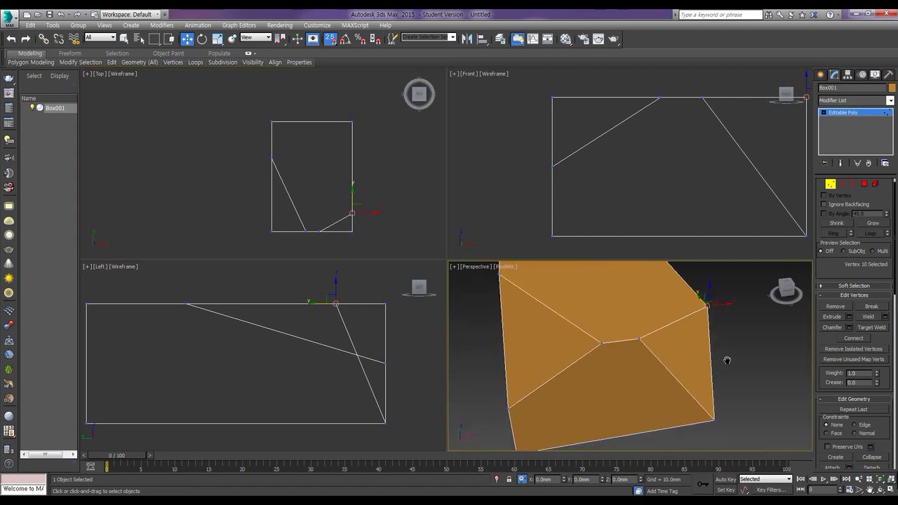
{"action": "left_click", "coordinate": [599, 341]}
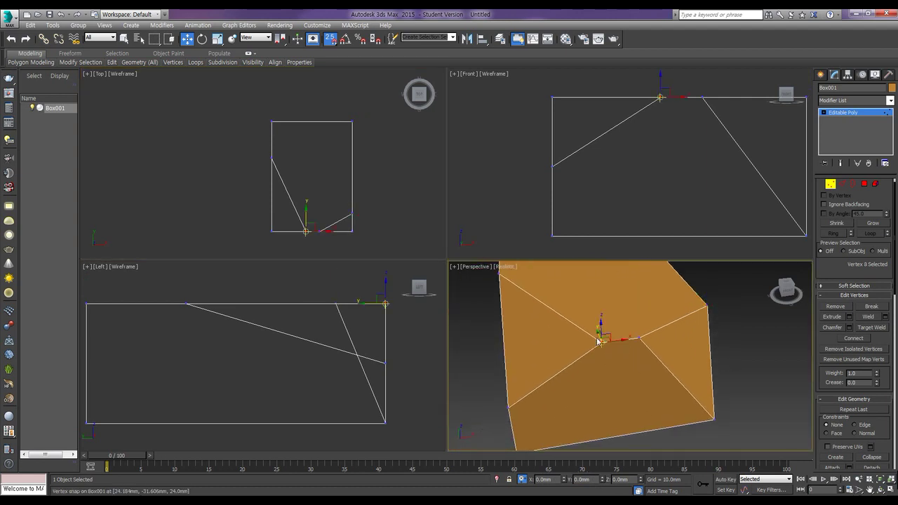
{"action": "left_click", "coordinate": [871, 328]}
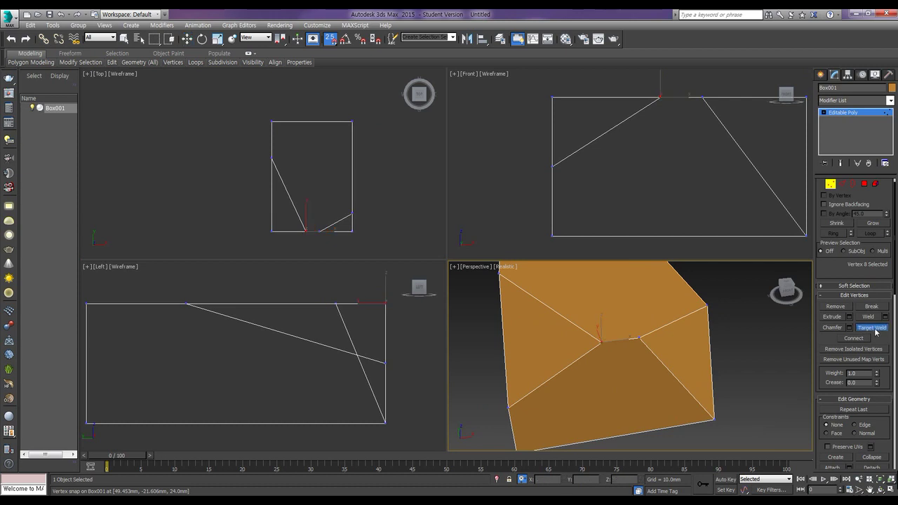
{"action": "left_click", "coordinate": [597, 340]}
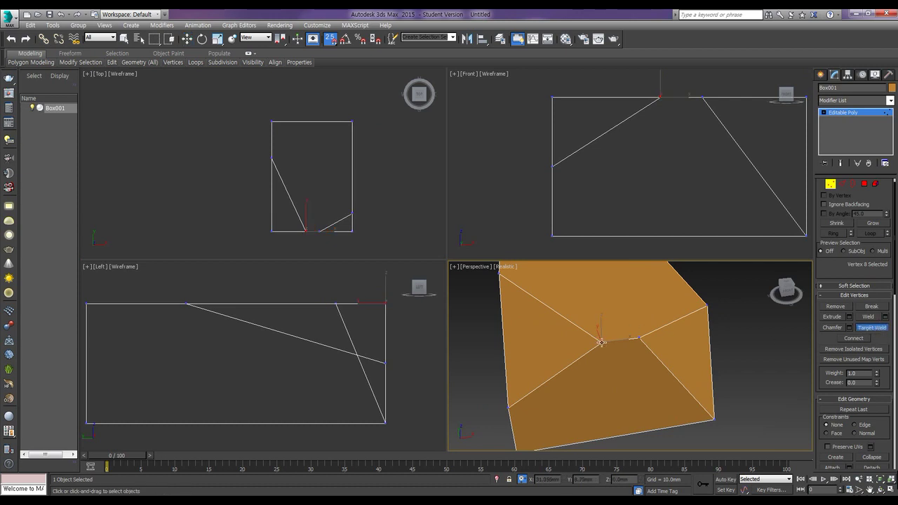
{"action": "left_click", "coordinate": [638, 338]}
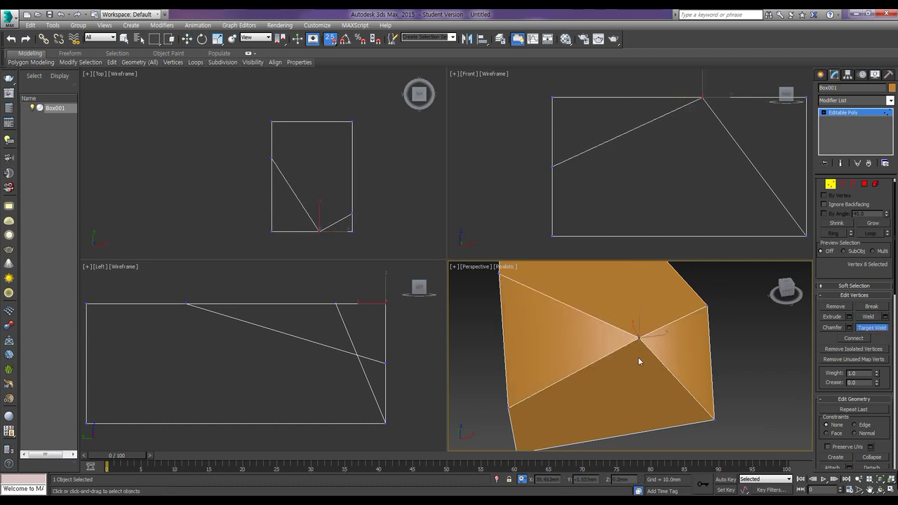
{"action": "right_click", "coordinate": [719, 365]}
{"action": "left_click", "coordinate": [758, 368]}
{"action": "middle_click_drag", "start_coordinate": [614, 398], "coordinate": [656, 370], "text": "alt"}
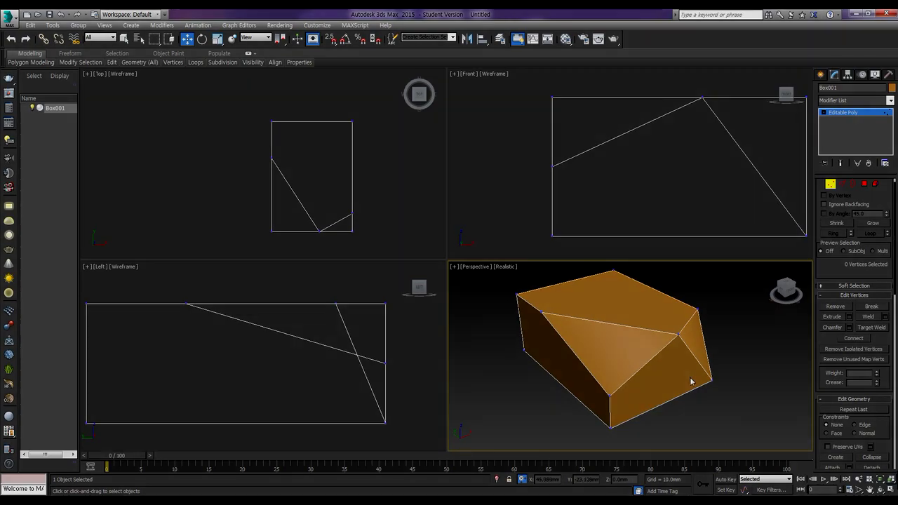